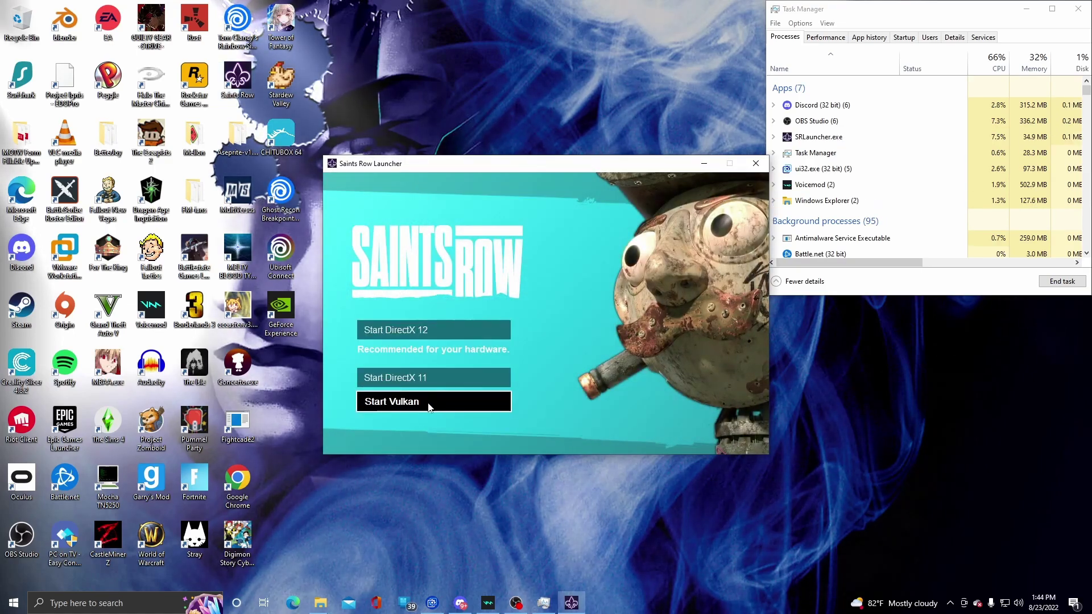
Launch Saints Row in DirectX 12 mode and let the attempt finish.
left_click(415, 333)
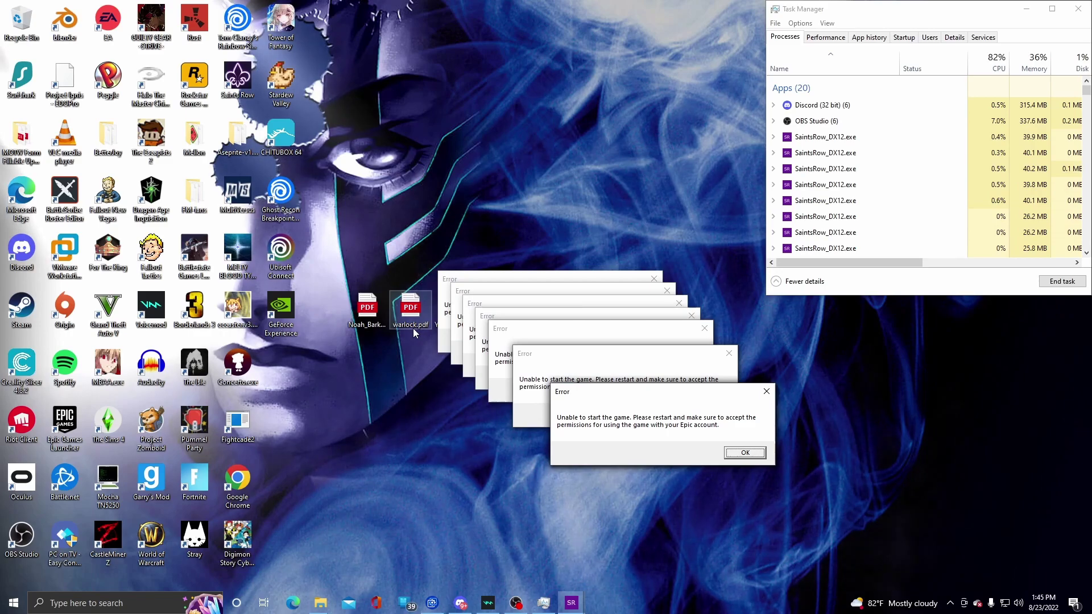
scroll(801, 189, "down", 3)
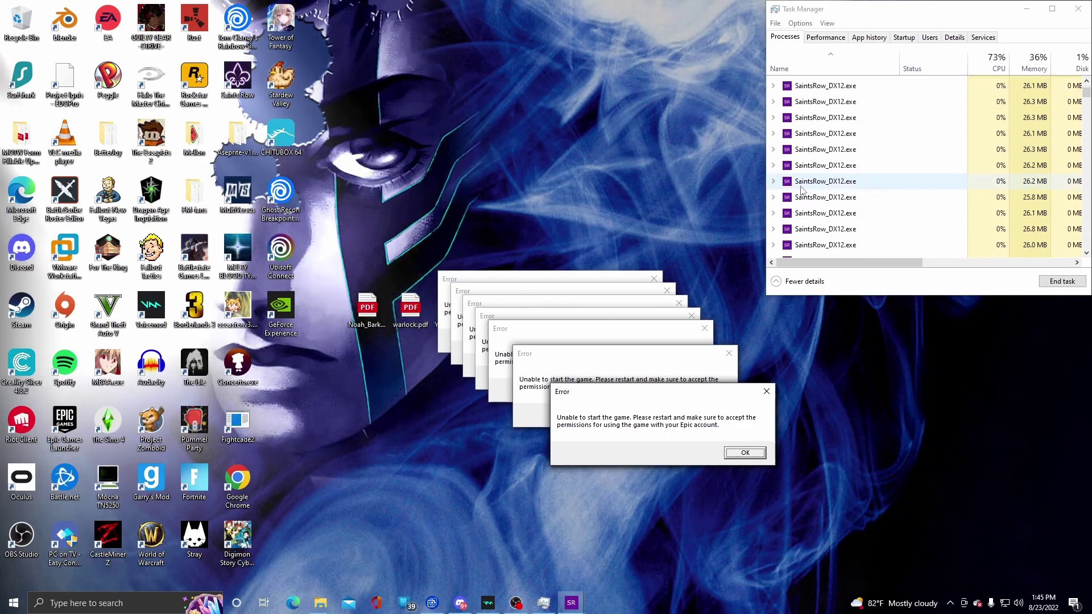
scroll(801, 190, "down", 2)
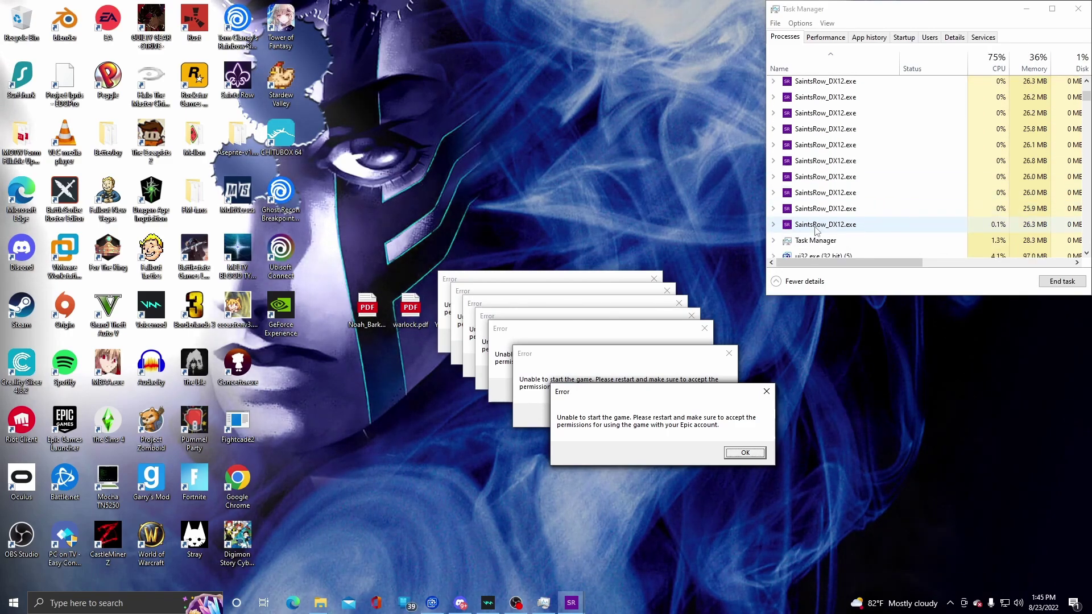
scroll(810, 192, "up", 5)
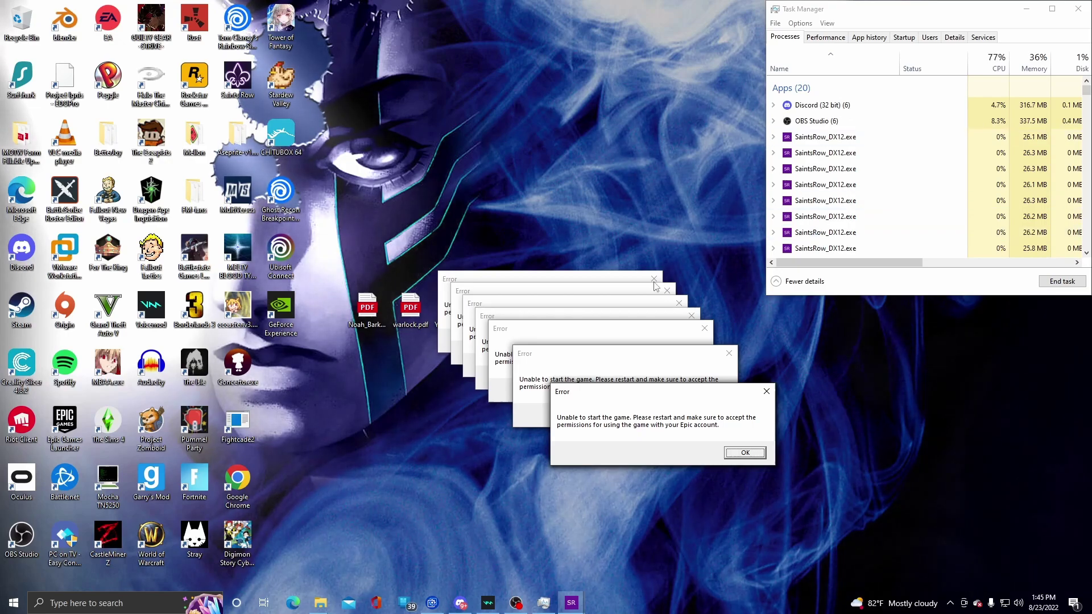
scroll(885, 200, "down", 3)
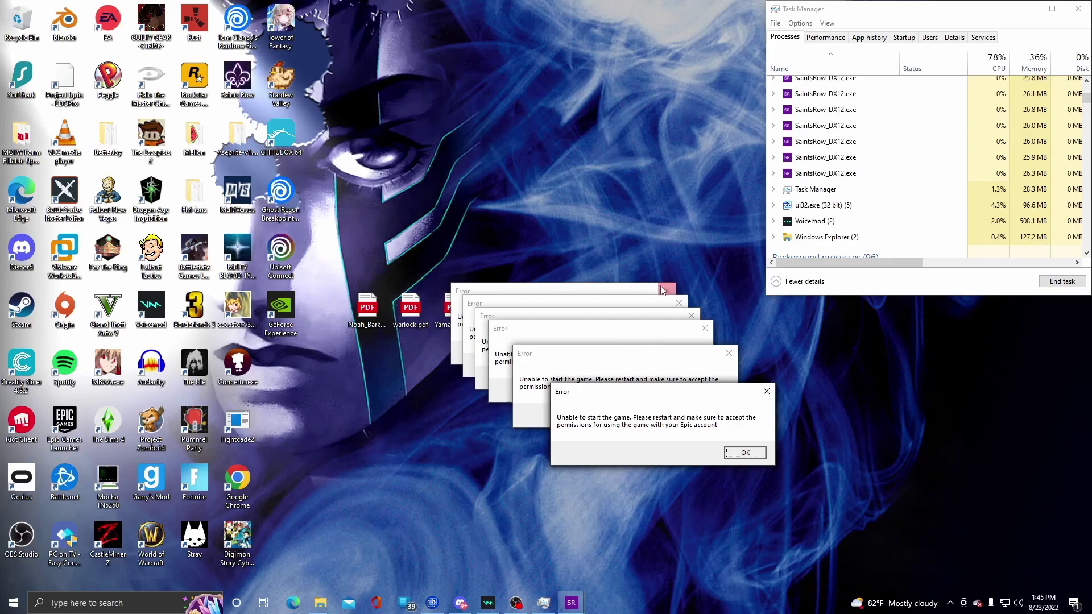
Close all six stacked 'Unable to start the game' Epic permission error dialogs.
left_click(654, 279)
left_click(668, 291)
left_click(691, 316)
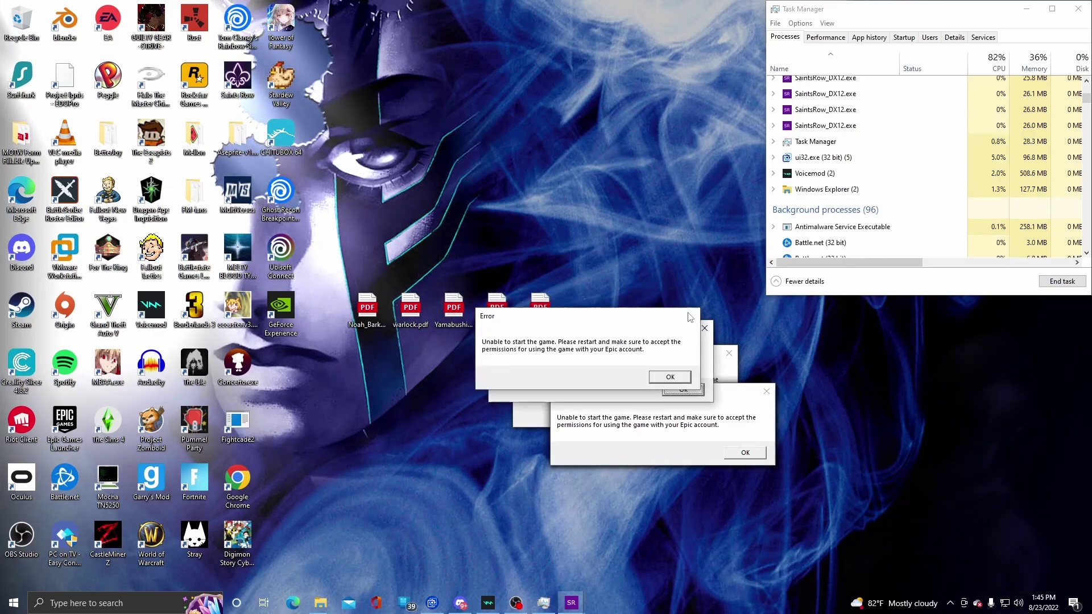
left_click(703, 329)
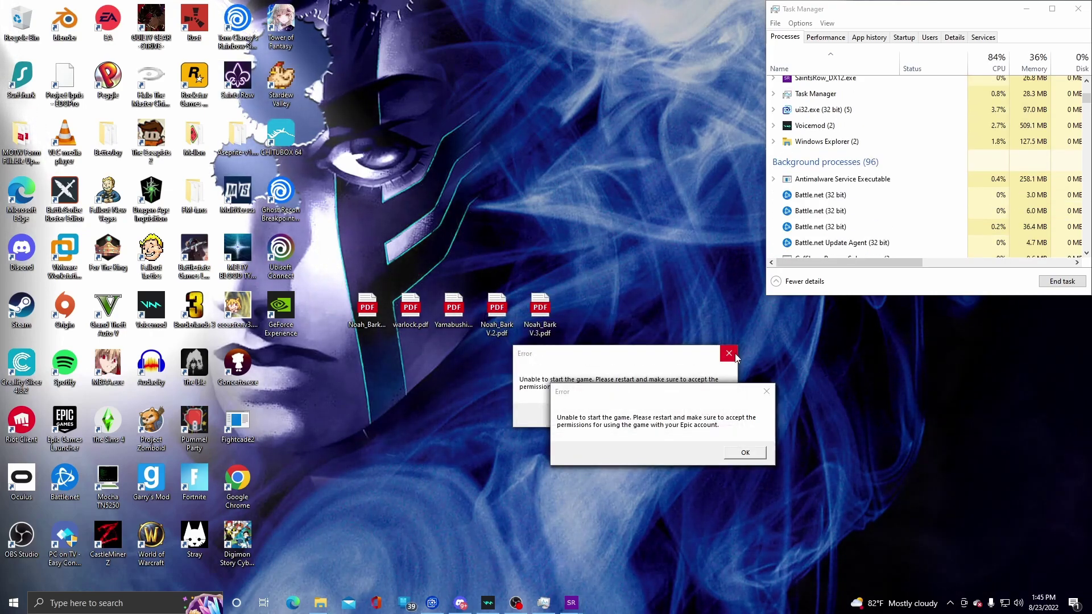
left_click(730, 354)
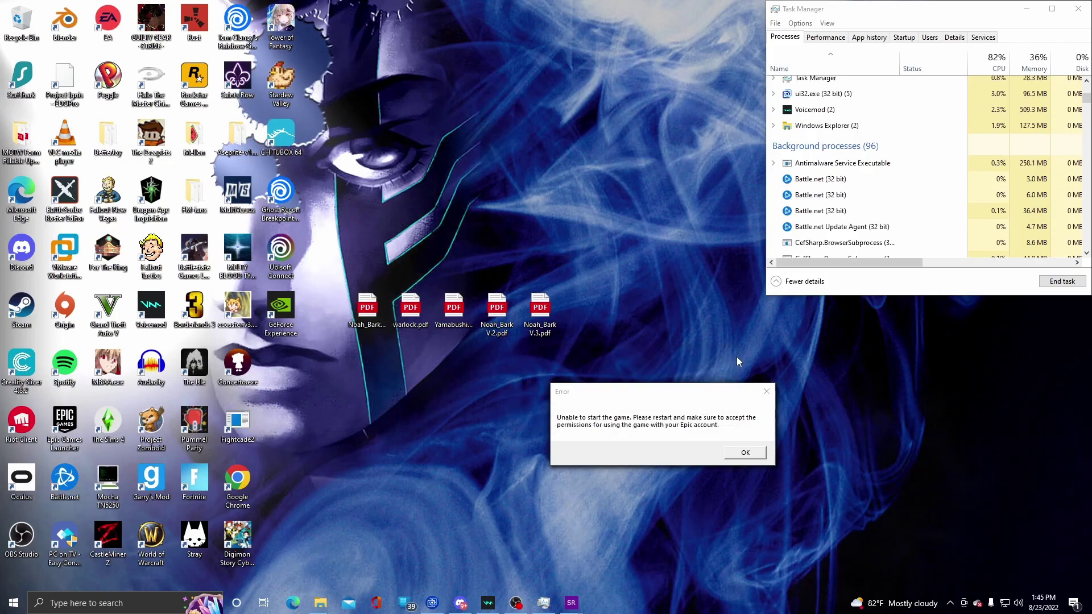
left_click(767, 392)
scroll(843, 225, "up", 3)
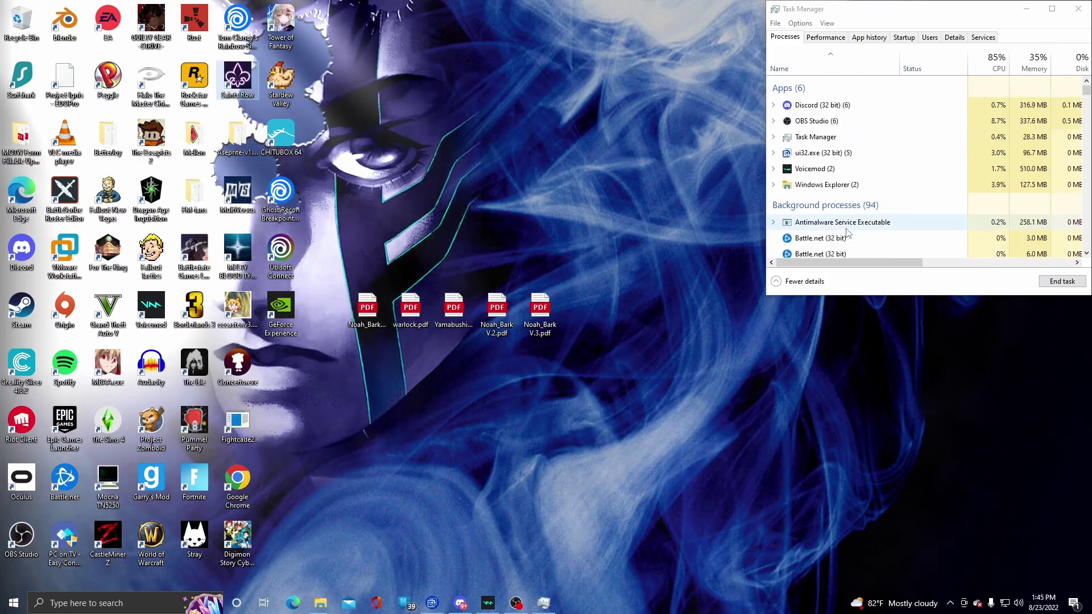
scroll(845, 231, "down", 3)
scroll(847, 235, "down", 2)
scroll(849, 239, "down", 3)
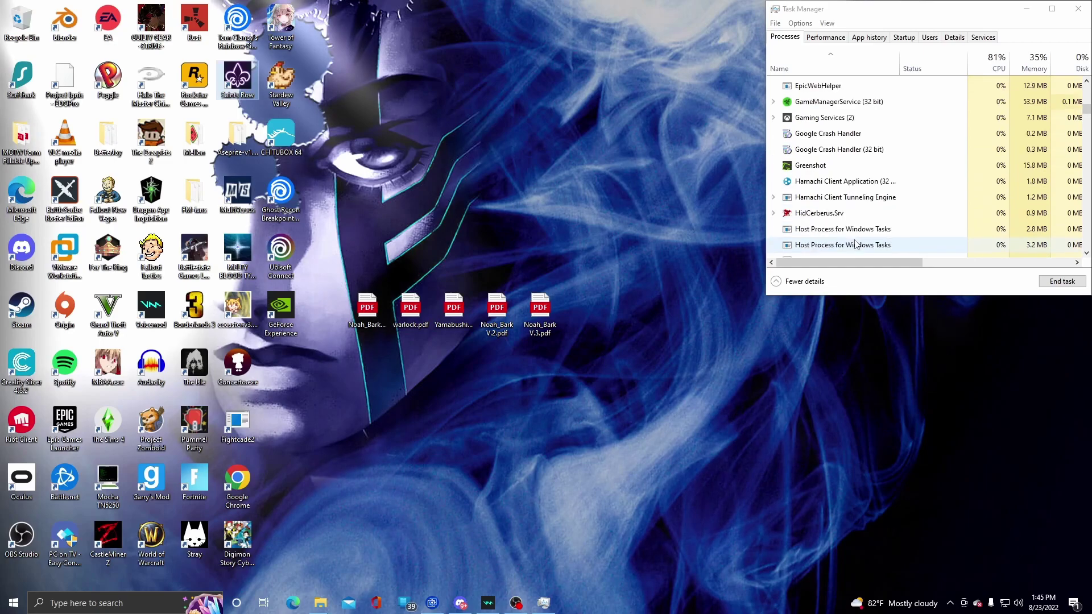
scroll(856, 246, "down", 1)
scroll(853, 246, "down", 5)
scroll(852, 248, "down", 3)
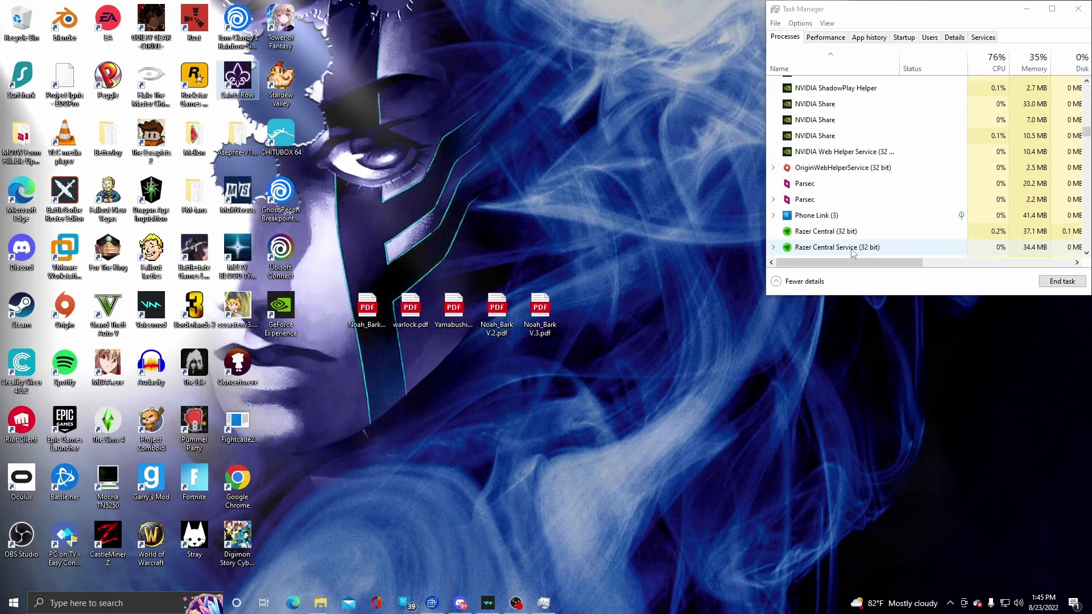
scroll(851, 251, "up", 4)
scroll(850, 253, "up", 1)
scroll(851, 255, "up", 2)
scroll(851, 258, "up", 2)
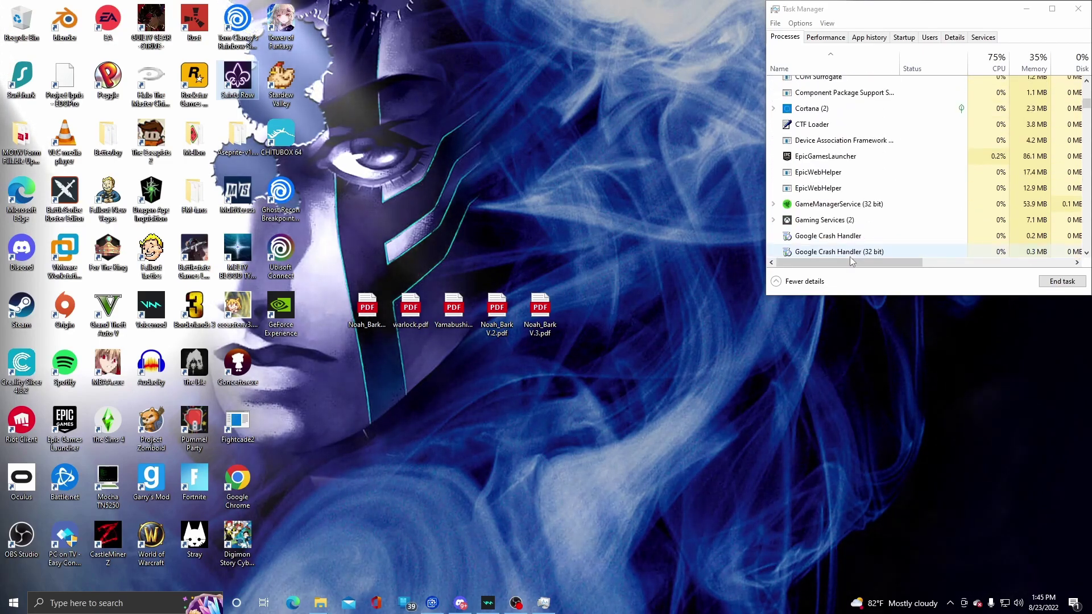
scroll(850, 260, "up", 2)
scroll(851, 260, "up", 2)
scroll(851, 261, "up", 1)
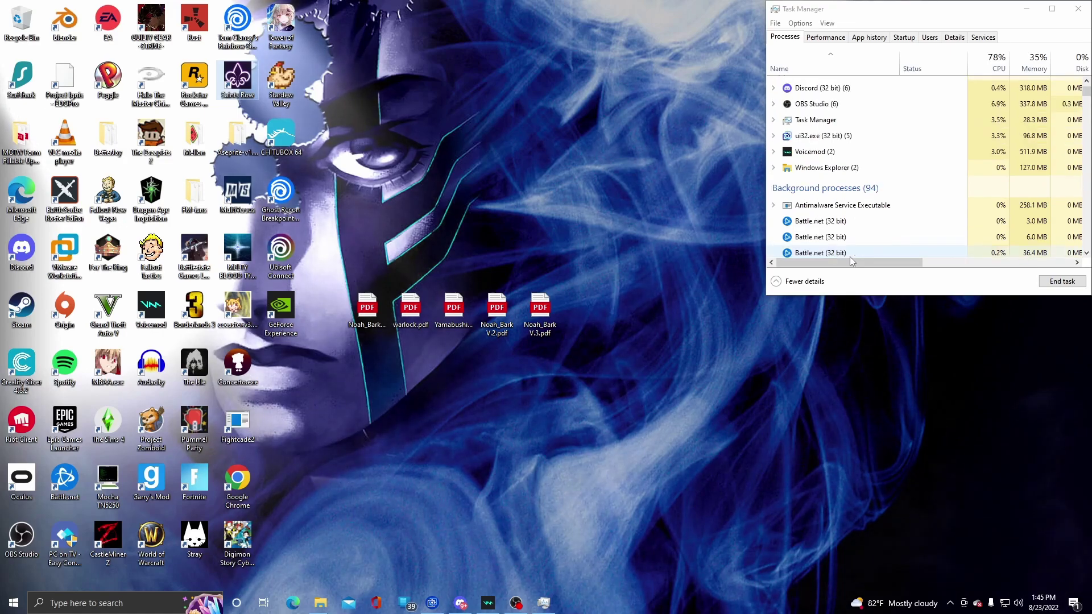
scroll(851, 261, "up", 1)
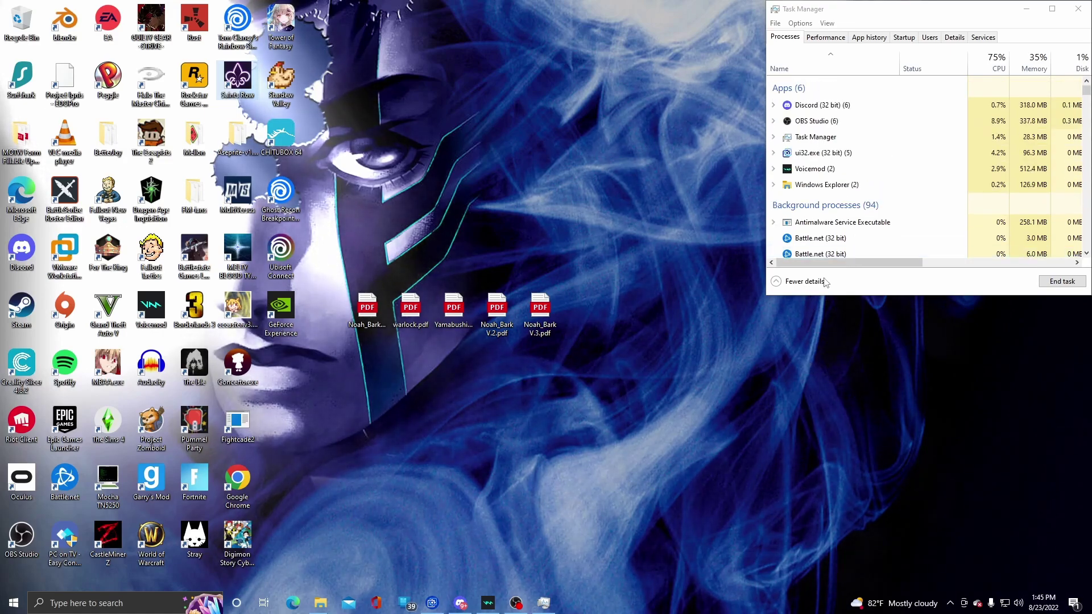
scroll(806, 231, "down", 1)
scroll(797, 214, "up", 1)
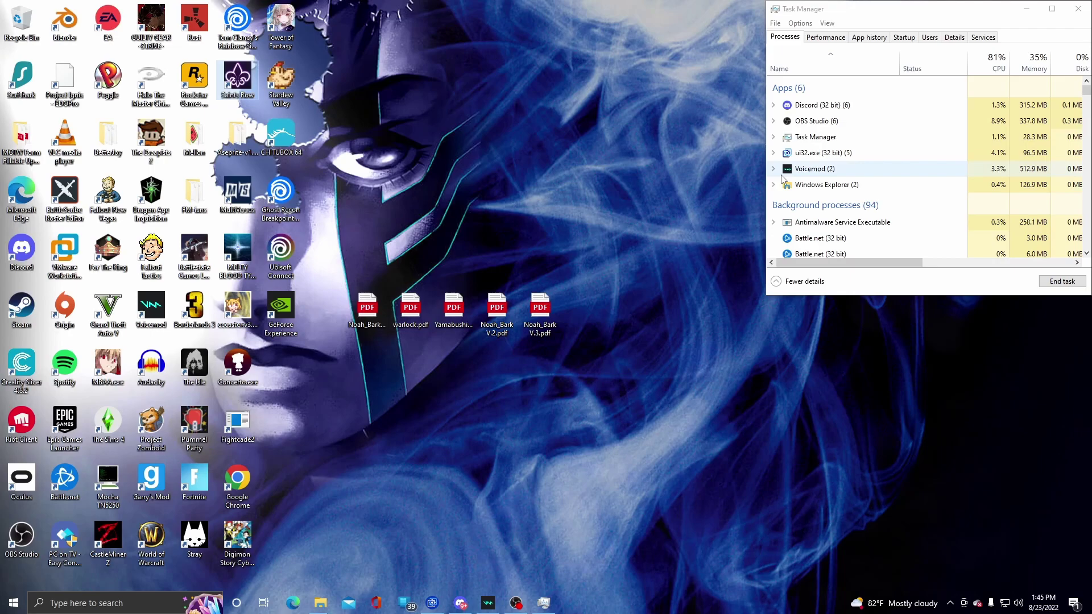